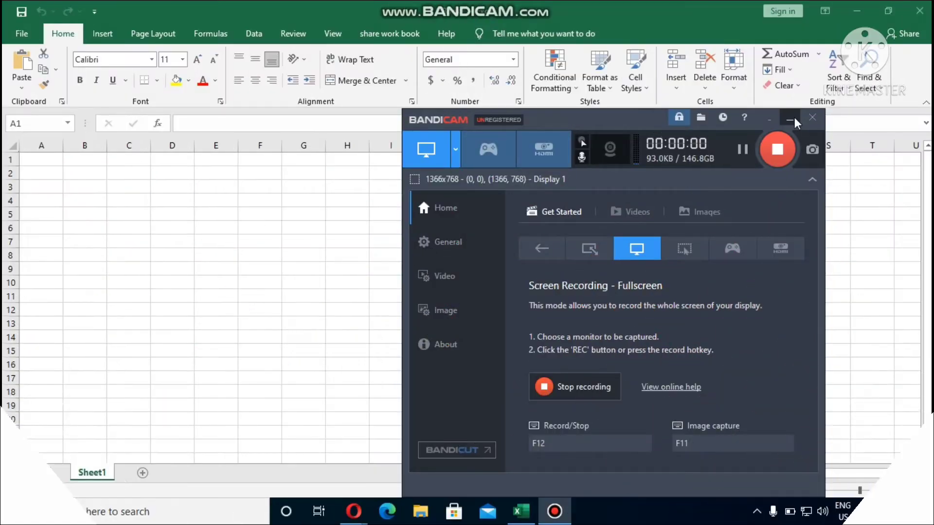
Minimize Bandicam and bring up the Data ribbon commands over the empty Sheet1
{"action": "left_click", "coordinate": [795, 119]}
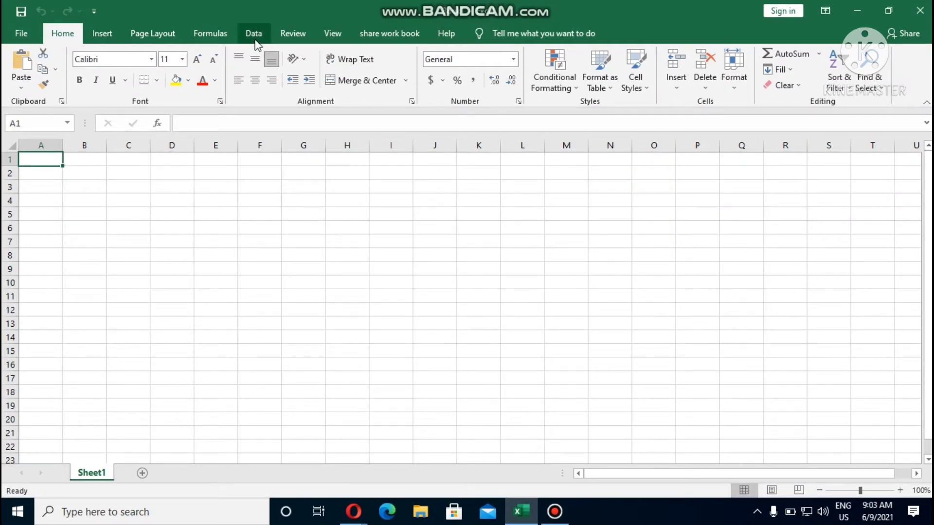
{"action": "left_click", "coordinate": [253, 33]}
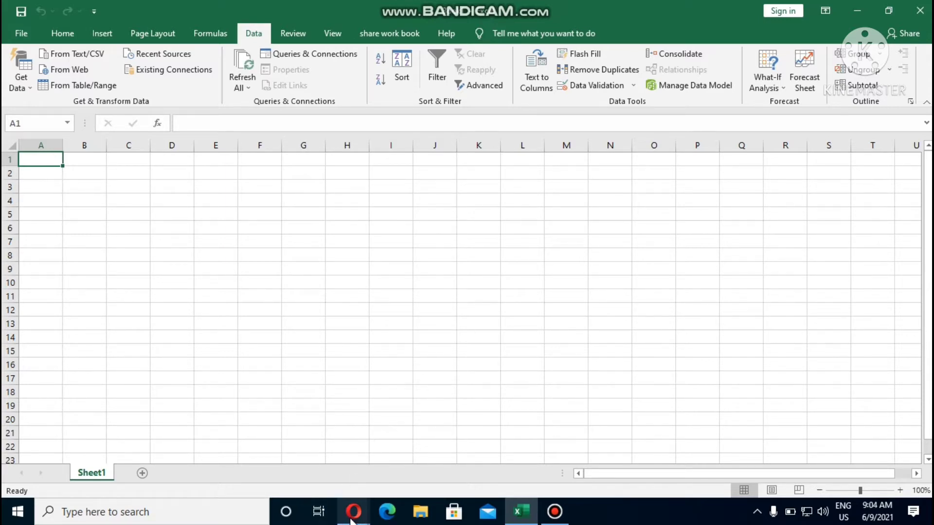
Copy the x-rates.com US Dollar rates table address from Opera and return to Excel
{"action": "mouse_move", "coordinate": [353, 511]}
{"action": "left_click", "coordinate": [424, 476]}
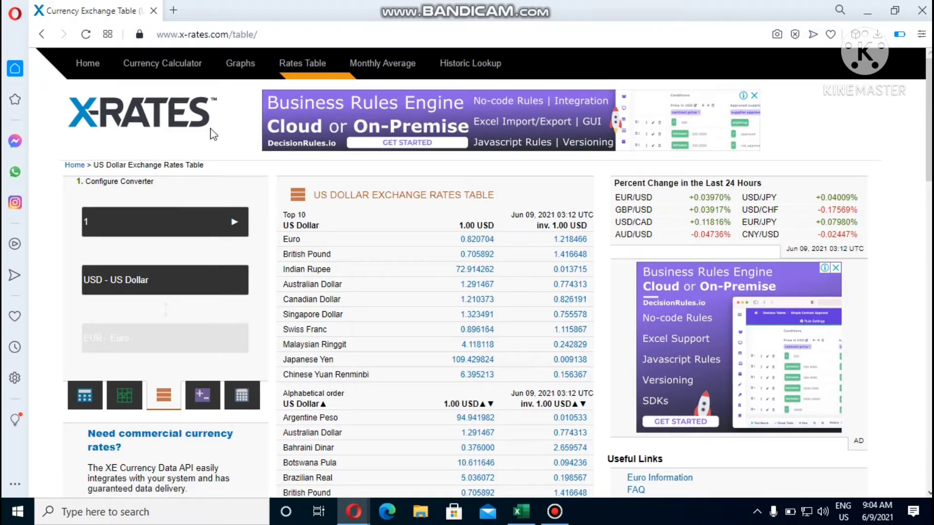
{"action": "left_click", "coordinate": [283, 36]}
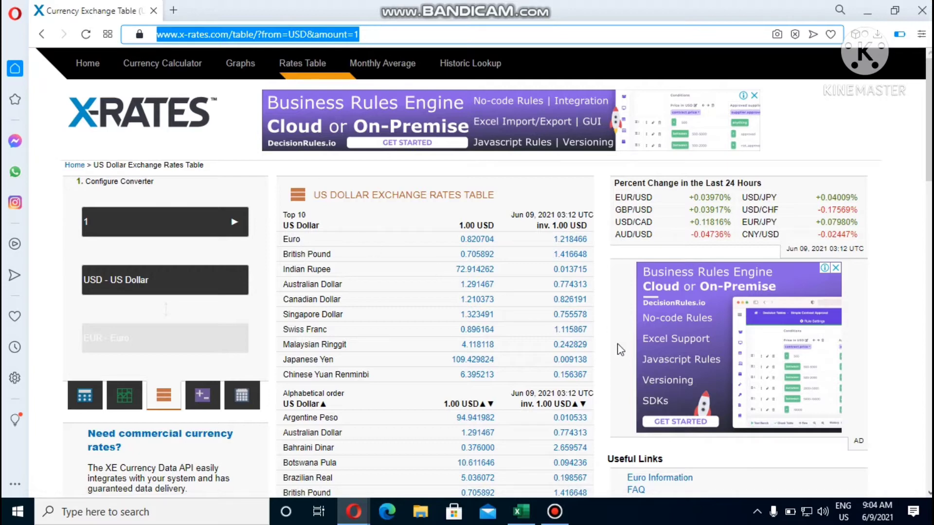
{"action": "mouse_move", "coordinate": [518, 512]}
{"action": "left_click", "coordinate": [517, 469]}
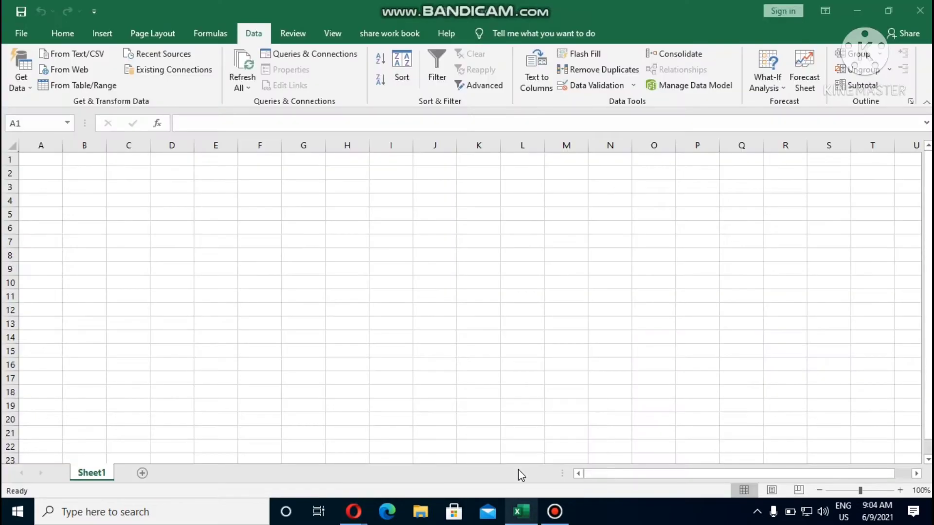
{"action": "left_click", "coordinate": [68, 70]}
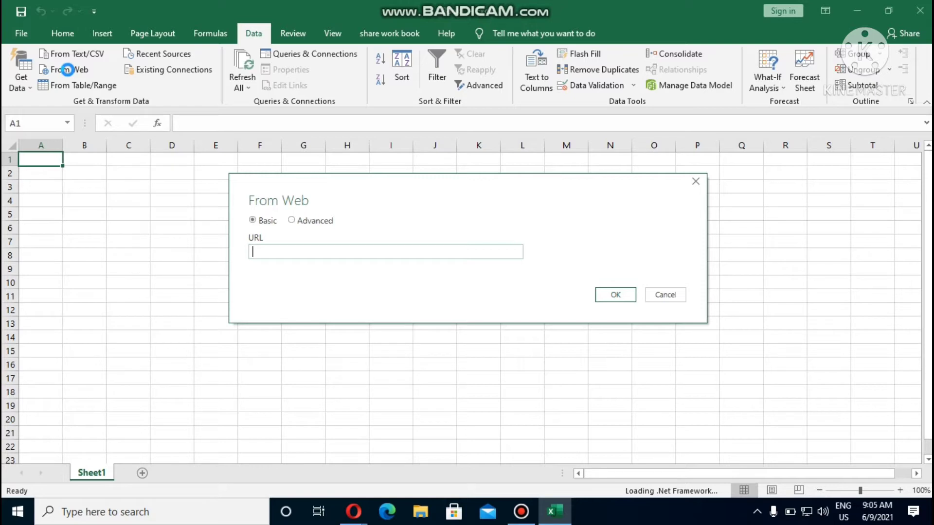
{"action": "left_click", "coordinate": [293, 220]}
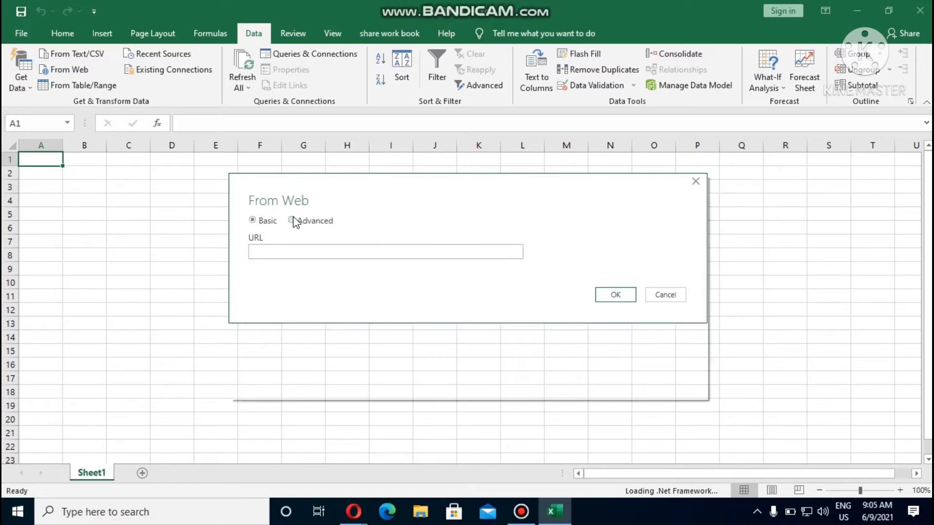
{"action": "left_click", "coordinate": [252, 223]}
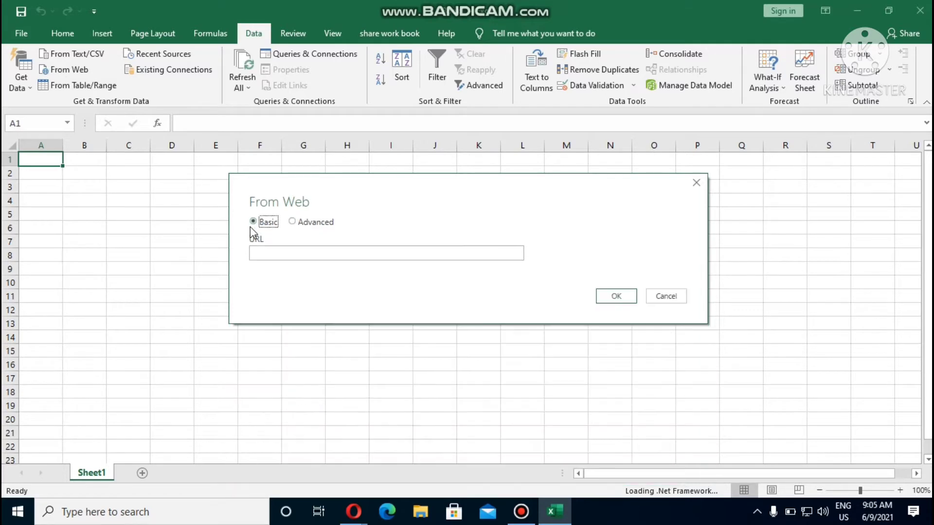
{"action": "left_click", "coordinate": [279, 253]}
{"action": "type", "text": "https://www.x-rates.com/table/?from=USD&amount=1"}
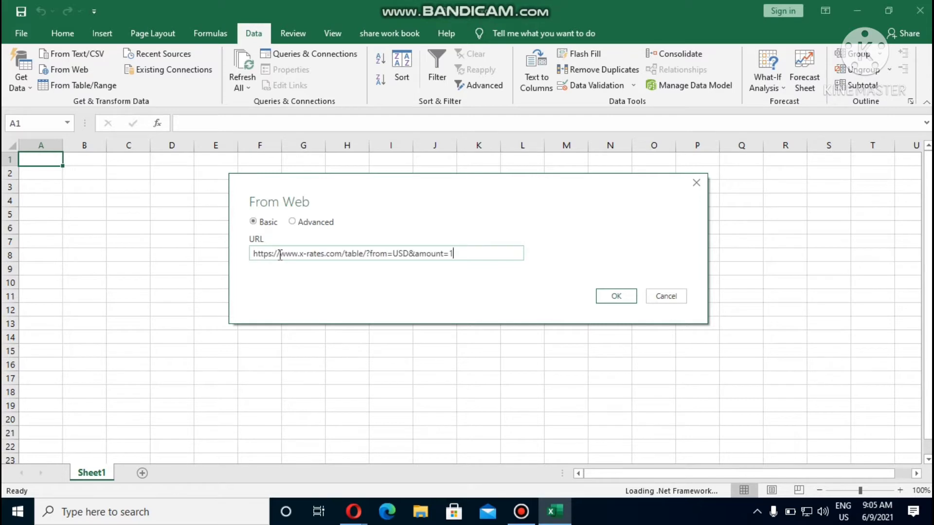
{"action": "left_click", "coordinate": [626, 299]}
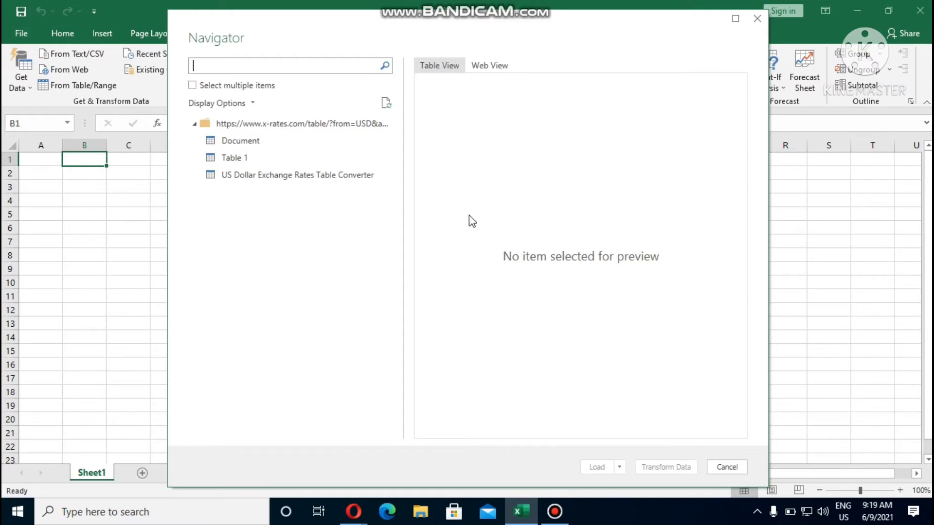
Preview the US Dollar Exchange Rates Table Converter in Web View, then load it into the workbook
{"action": "left_click", "coordinate": [344, 180]}
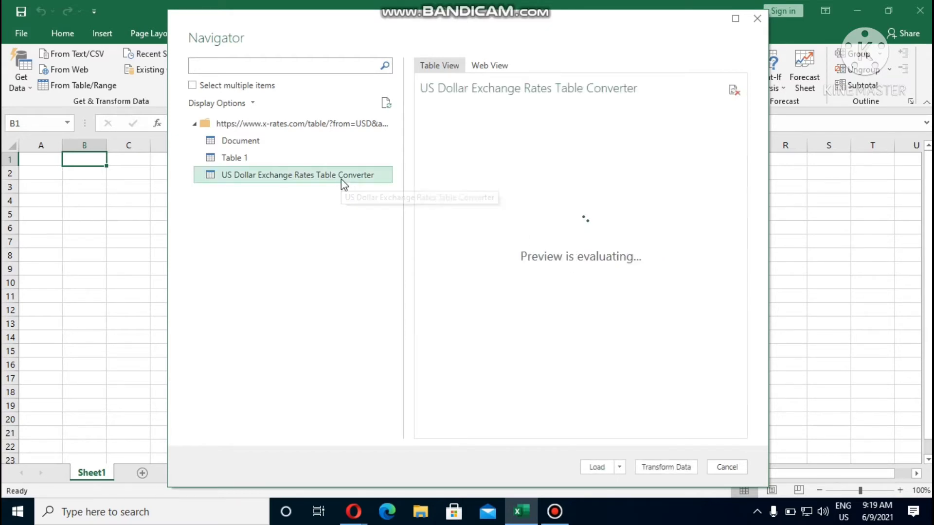
{"action": "left_click", "coordinate": [484, 68]}
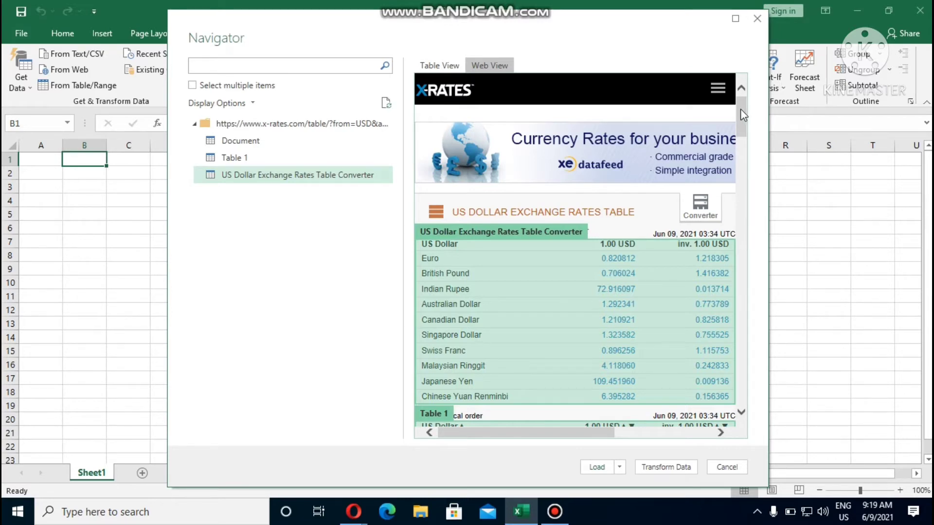
{"action": "left_click_drag", "start_coordinate": [740, 129], "coordinate": [738, 243]}
{"action": "left_click_drag", "start_coordinate": [738, 126], "coordinate": [748, 181]}
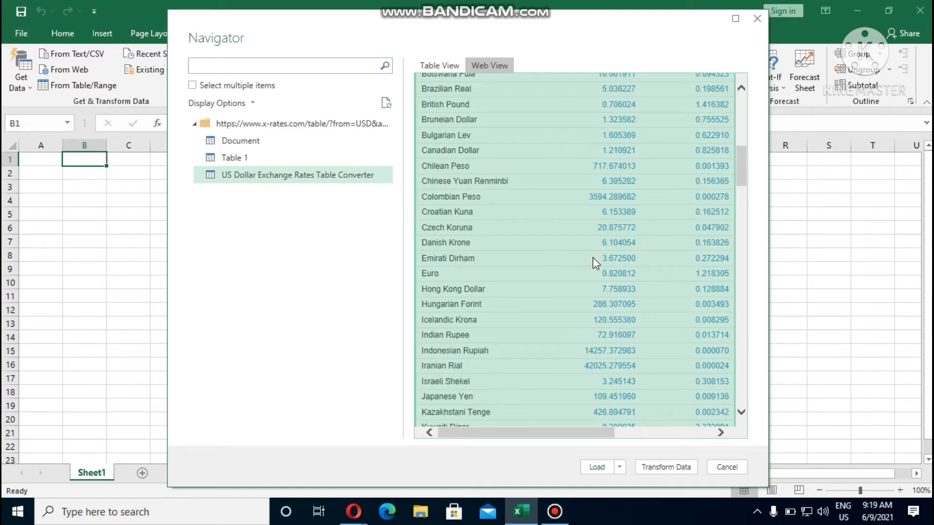
{"action": "left_click", "coordinate": [598, 468]}
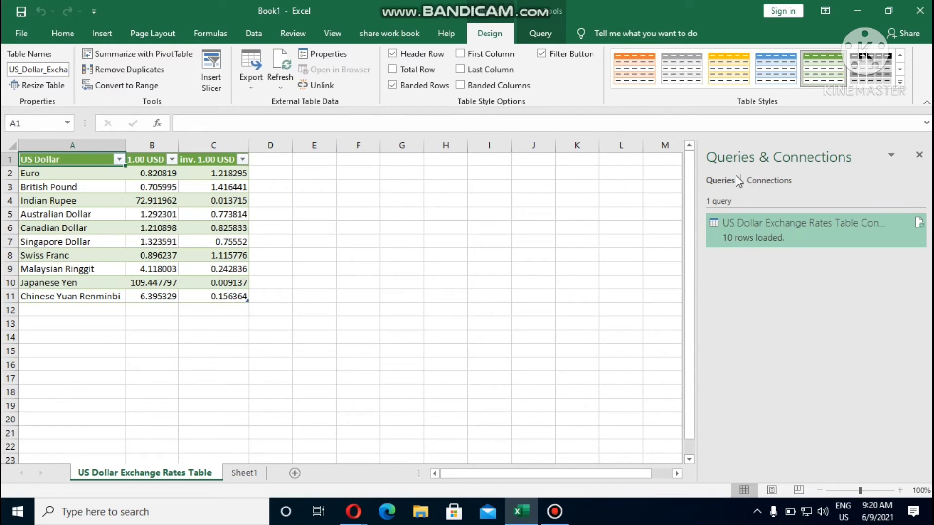
Minimize Excel once the 10-row US Dollar rates table has loaded
{"action": "left_click", "coordinate": [857, 10]}
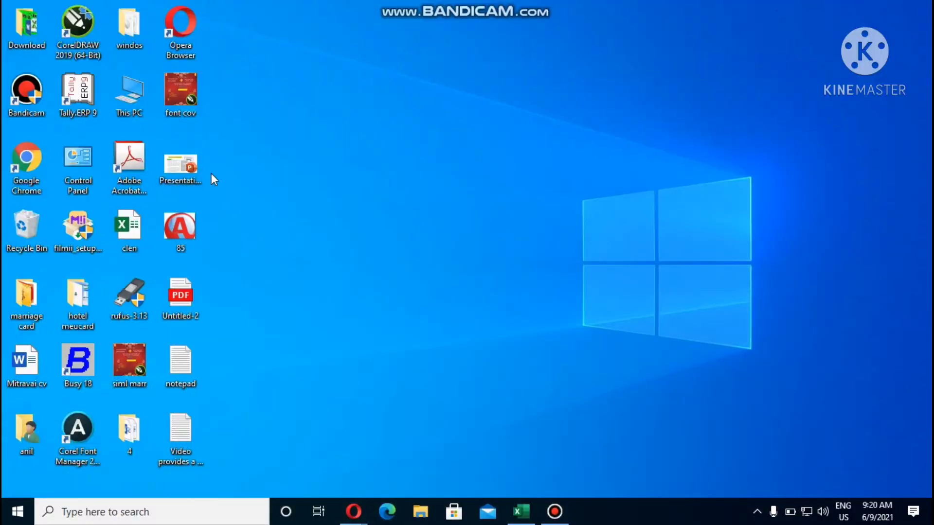
{"action": "mouse_move", "coordinate": [353, 511]}
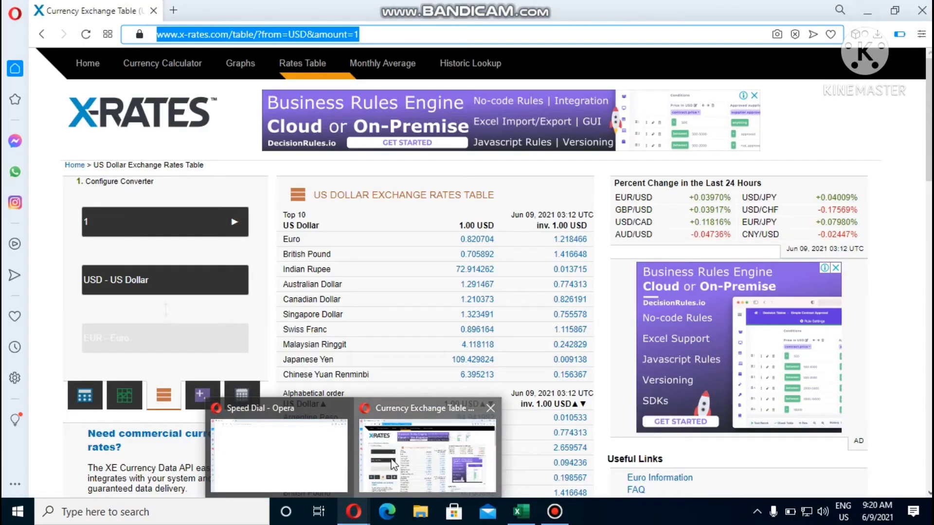
Look over the x-rates page in Opera, then bring the Excel workbook back
{"action": "left_click", "coordinate": [394, 465]}
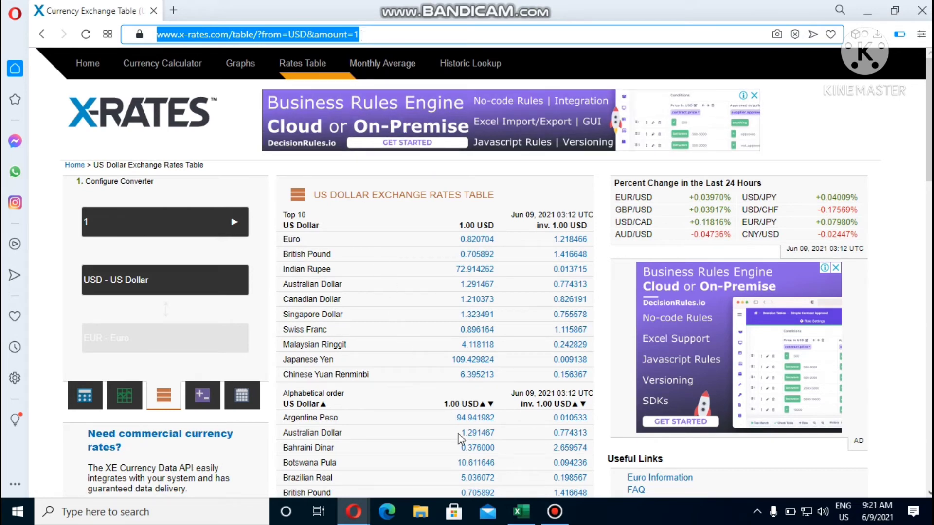
{"action": "left_click", "coordinate": [521, 513]}
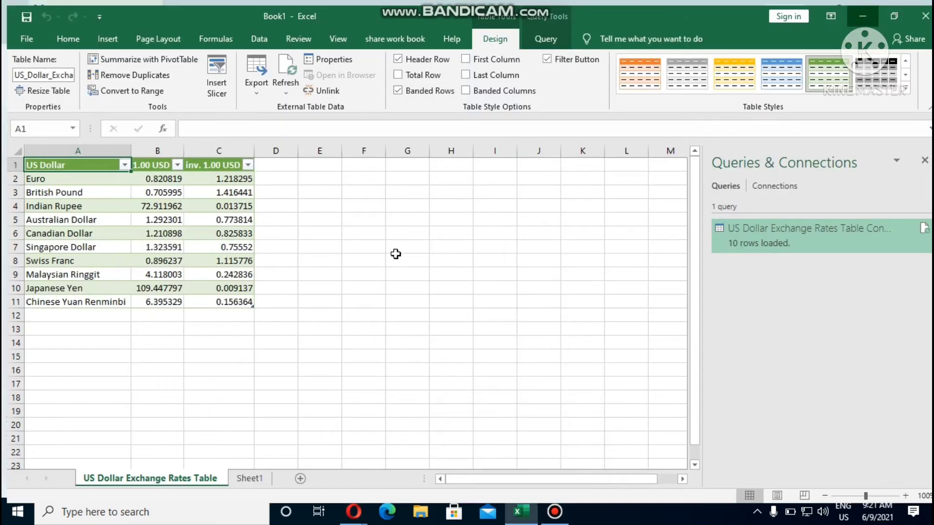
Starting at cell E2, request a second web import of the x-rates URL
{"action": "left_click", "coordinate": [312, 172]}
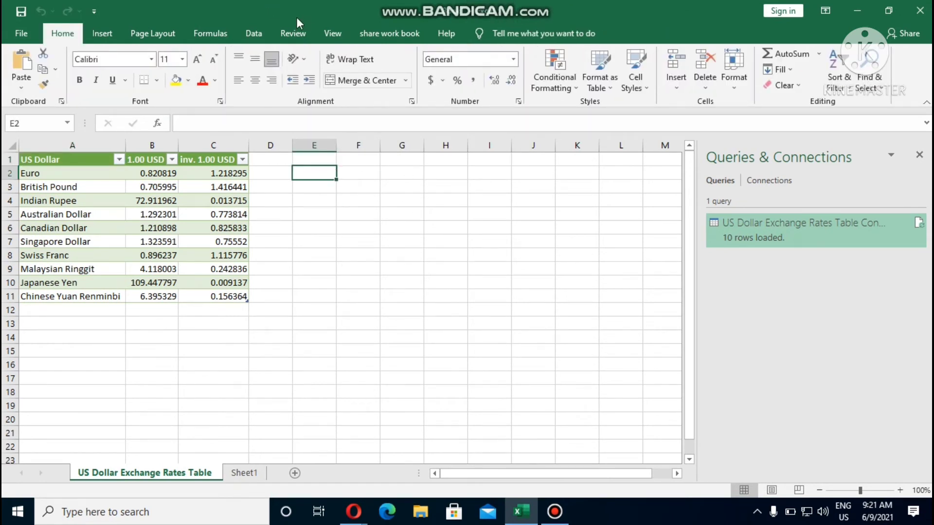
{"action": "left_click", "coordinate": [263, 32]}
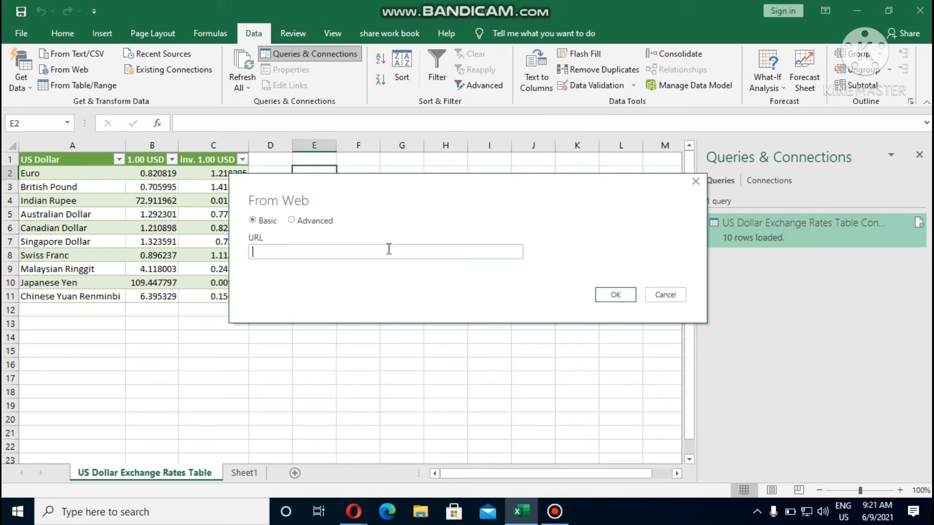
{"action": "type", "text": "https://www.x-rates.com/table/?from=USD&amount=1"}
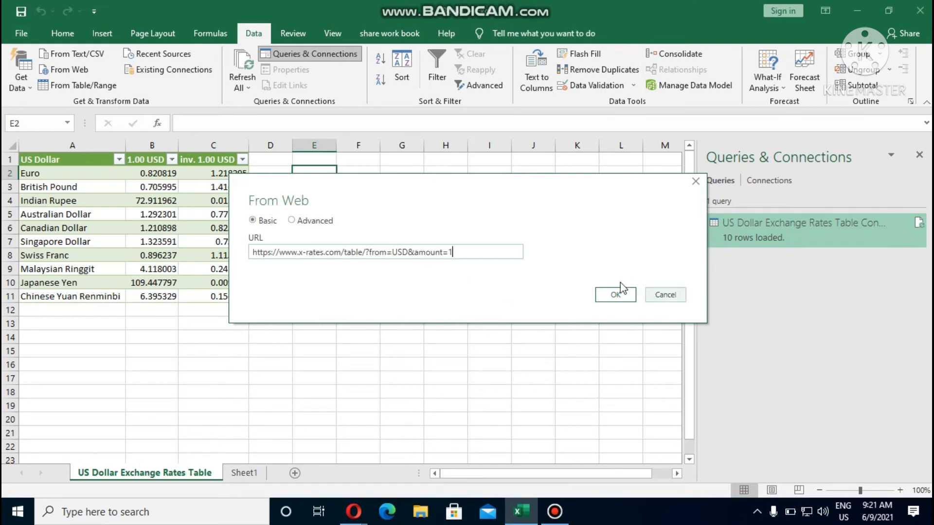
{"action": "left_click", "coordinate": [614, 294]}
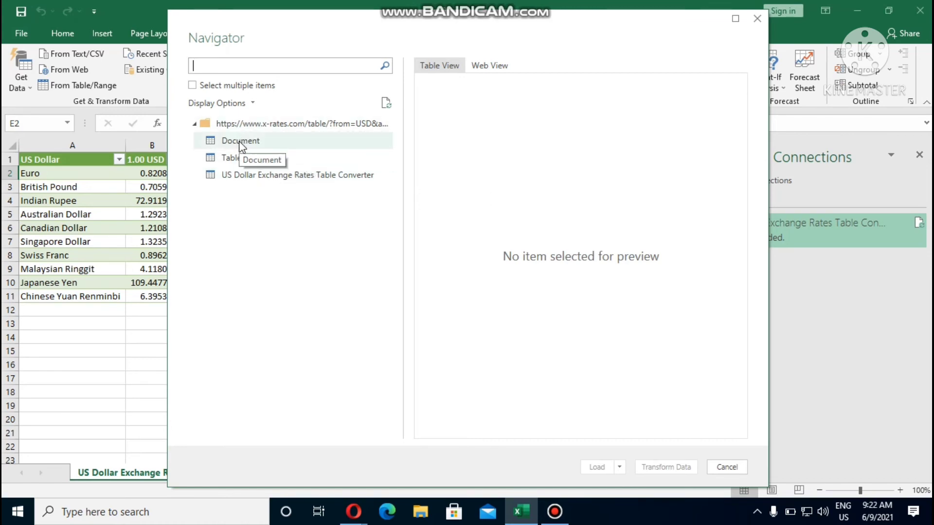
Compare Document, Table 1 and the Converter table in Web View, then load Table 1
{"action": "left_click", "coordinate": [489, 65]}
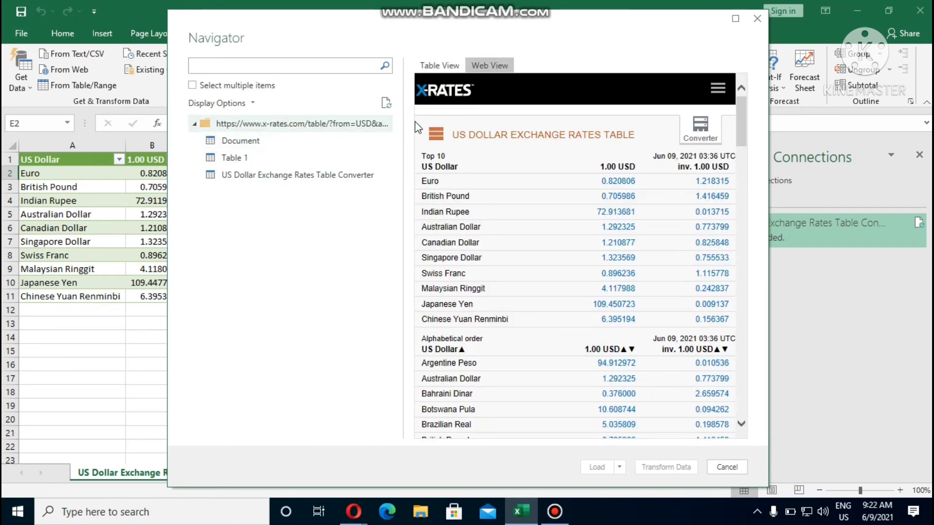
{"action": "left_click", "coordinate": [244, 141]}
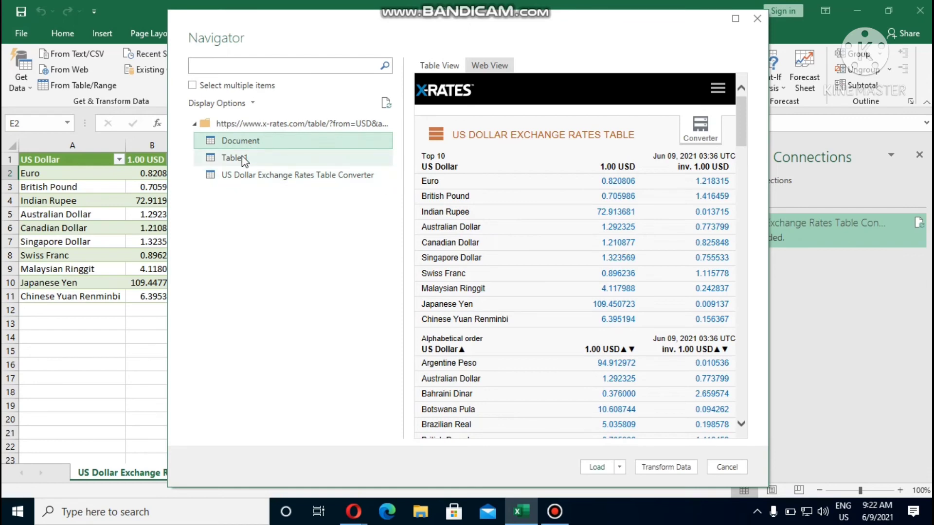
{"action": "left_click", "coordinate": [241, 155]}
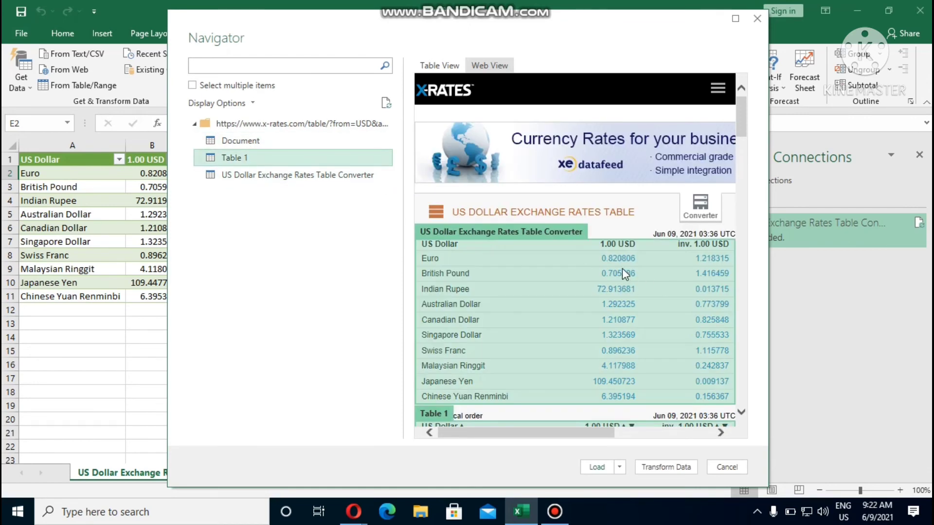
{"action": "left_click", "coordinate": [682, 310]}
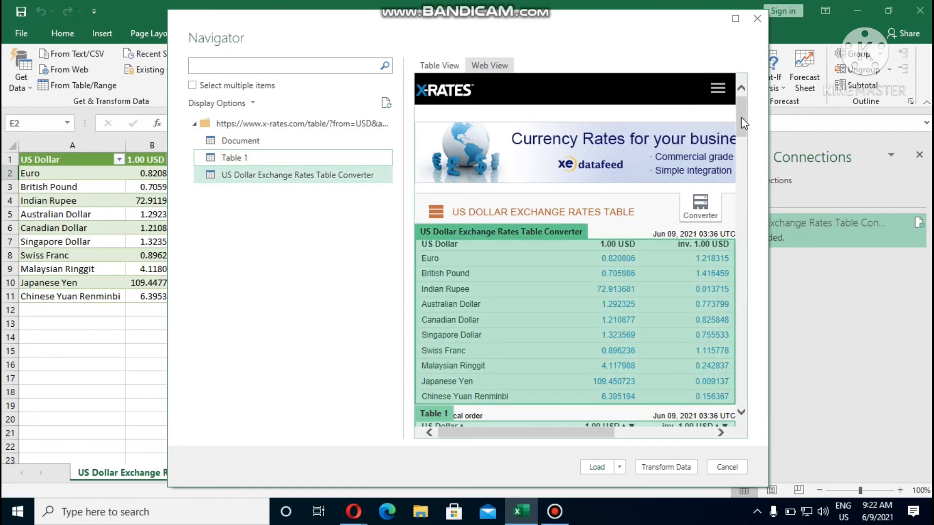
{"action": "left_click_drag", "start_coordinate": [742, 123], "coordinate": [657, 197]}
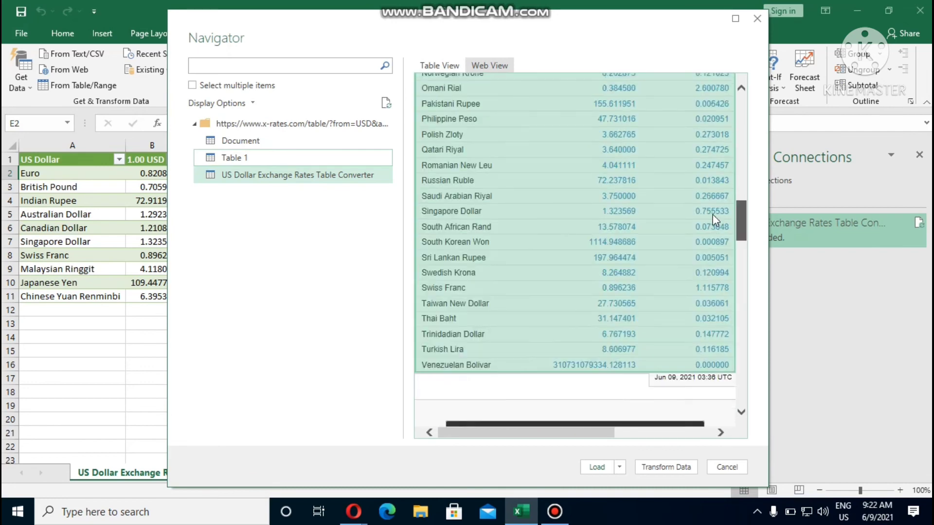
{"action": "left_click", "coordinate": [547, 197]}
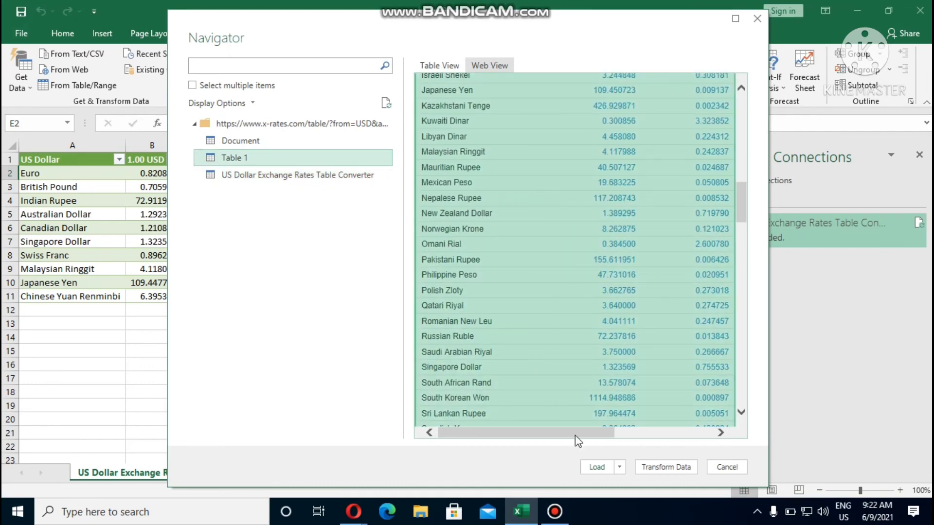
{"action": "left_click", "coordinate": [595, 472]}
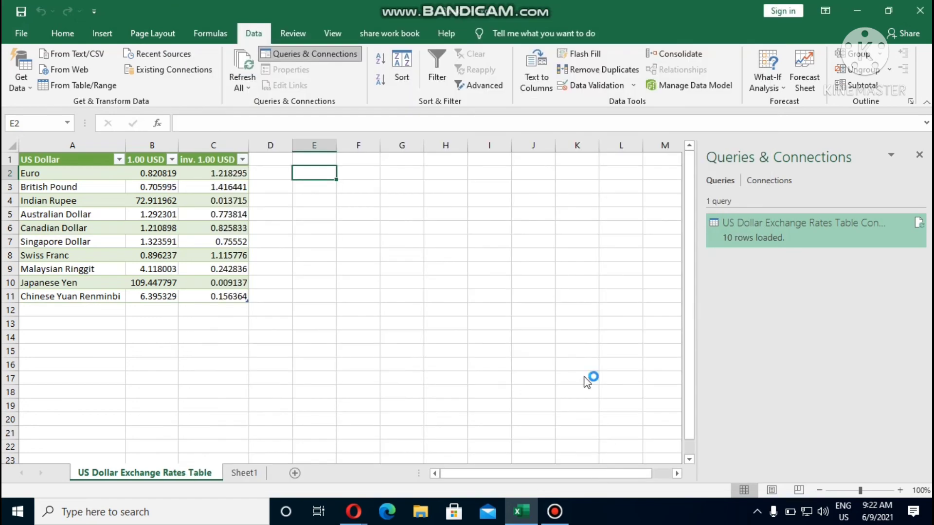